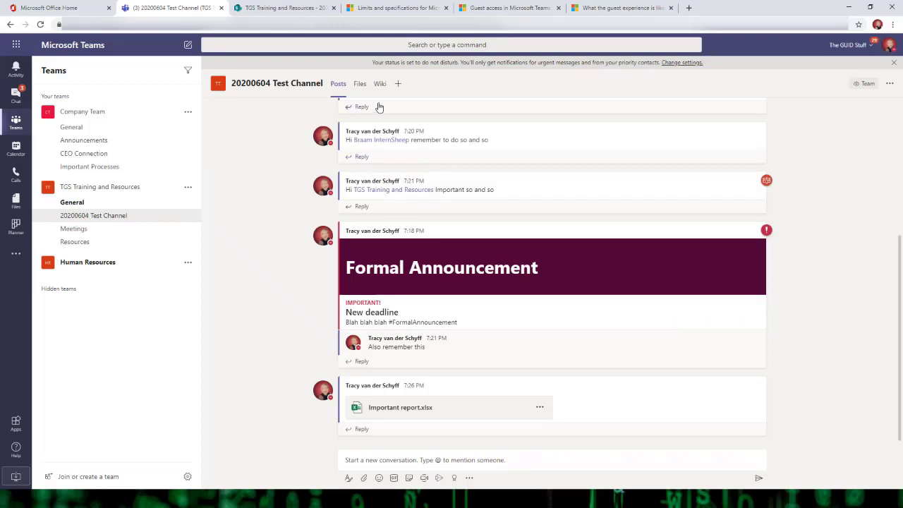
Step: Add an Excel tab to the 20200604 Test Channel showing Important report.xlsx, with a post to the channel about it
left_click(397, 84)
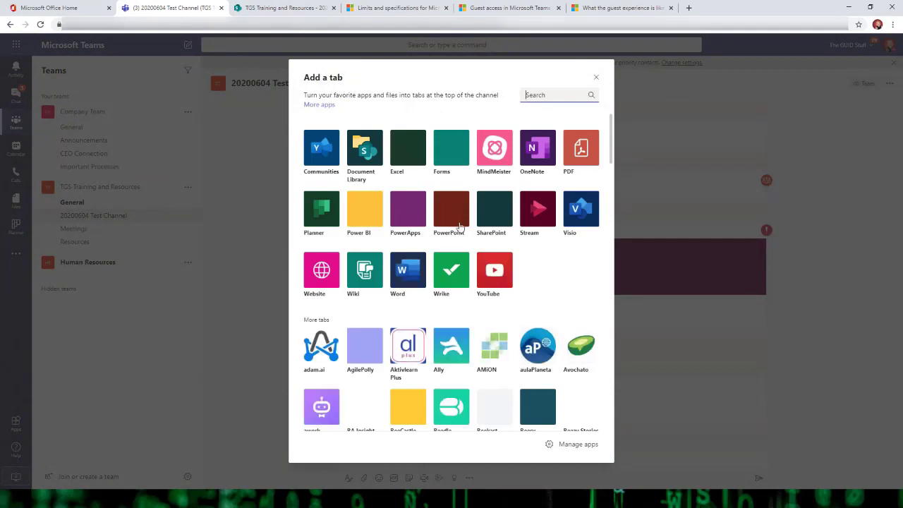
left_click(401, 153)
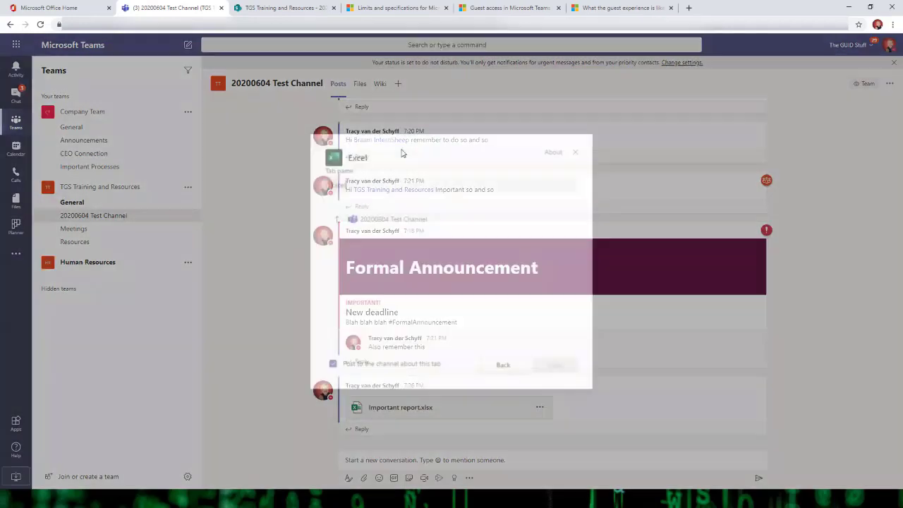
left_click(415, 243)
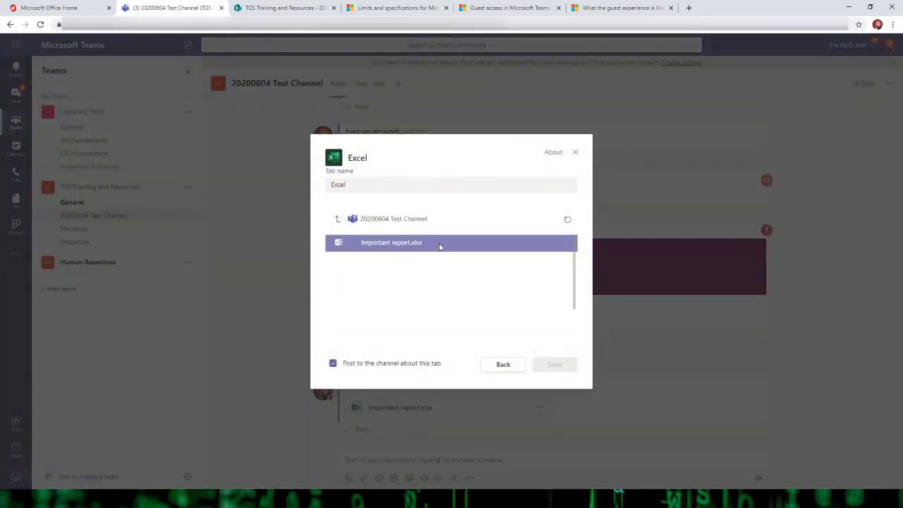
left_click(566, 365)
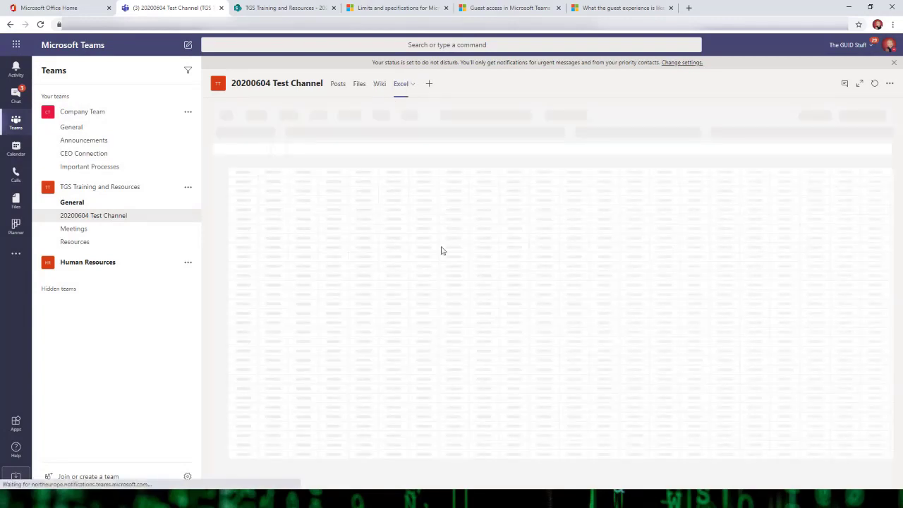
Step: Enter the sample text "hjas;dlkfj;aklsjdf" in cell E7 of the embedded workbook
left_click(366, 231)
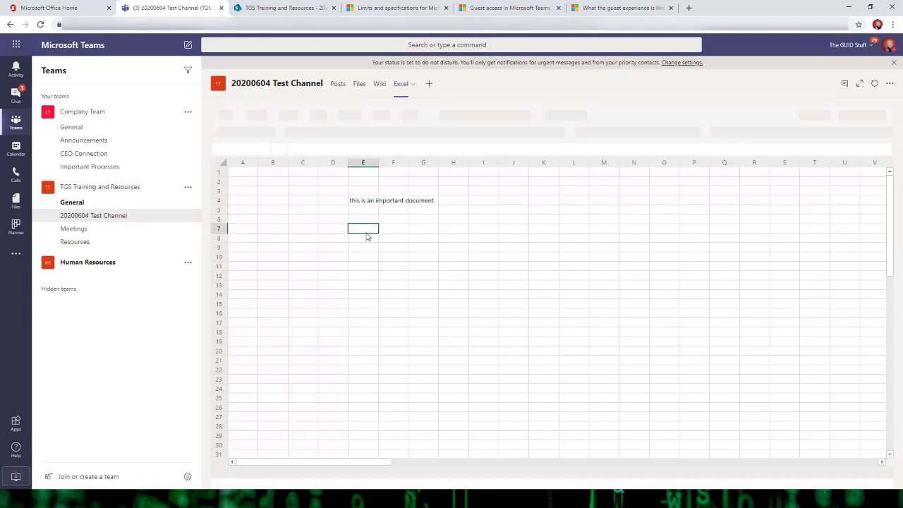
type("hjas;dlkfj;aklsjdf")
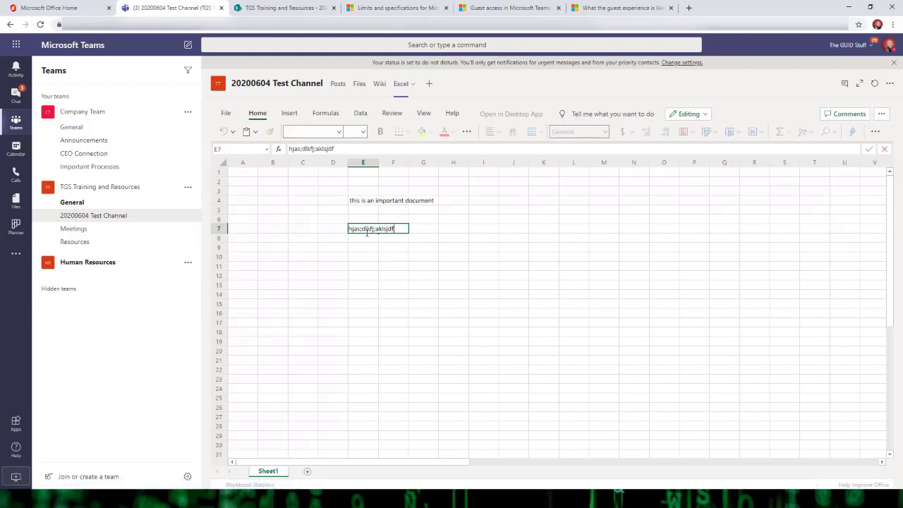
left_click(521, 251)
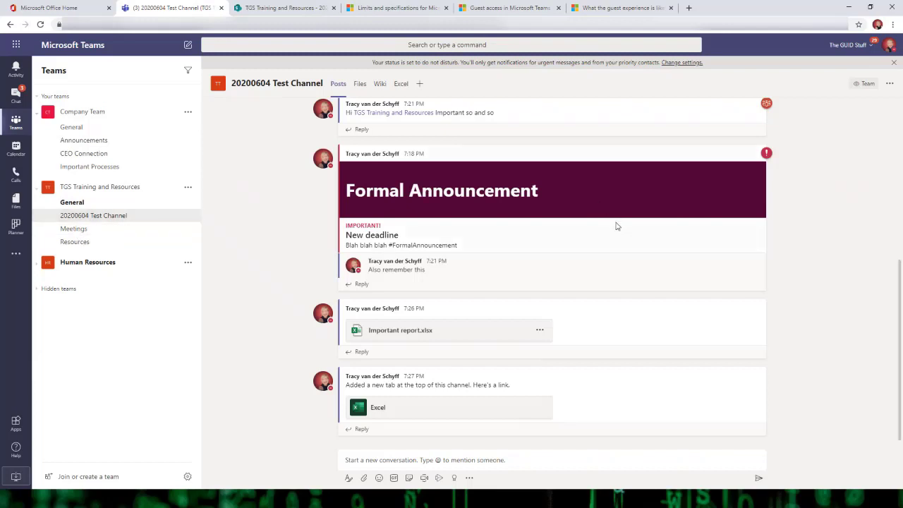
Step: Create a folder named Draft in the 20200604 Test Channel's files
left_click(360, 85)
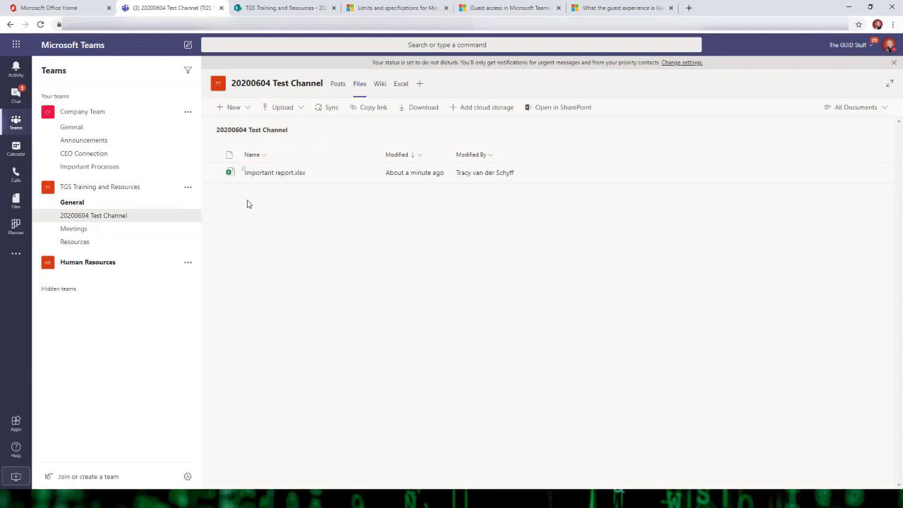
left_click(247, 112)
left_click(252, 130)
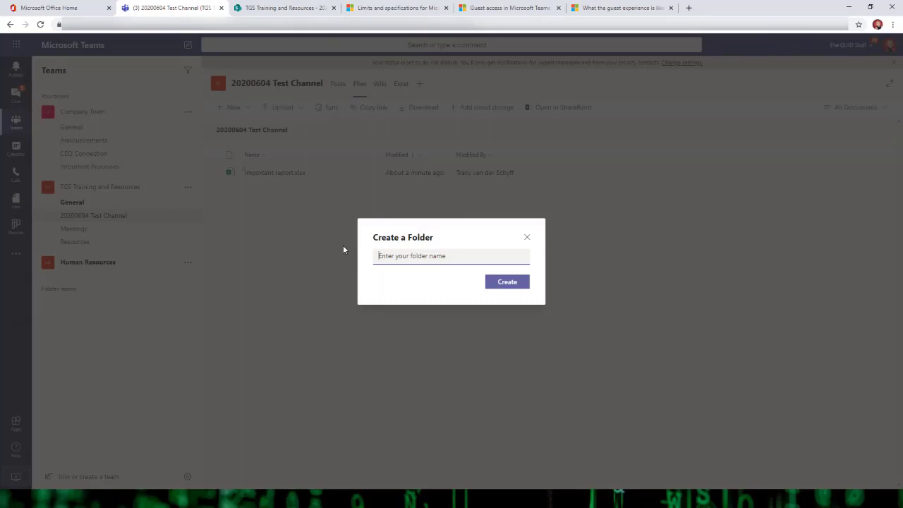
type("Draft")
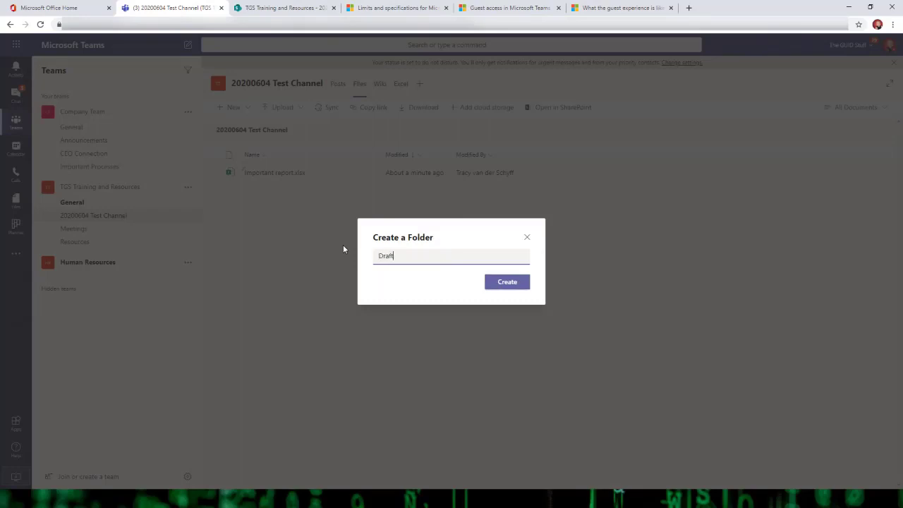
left_click(509, 283)
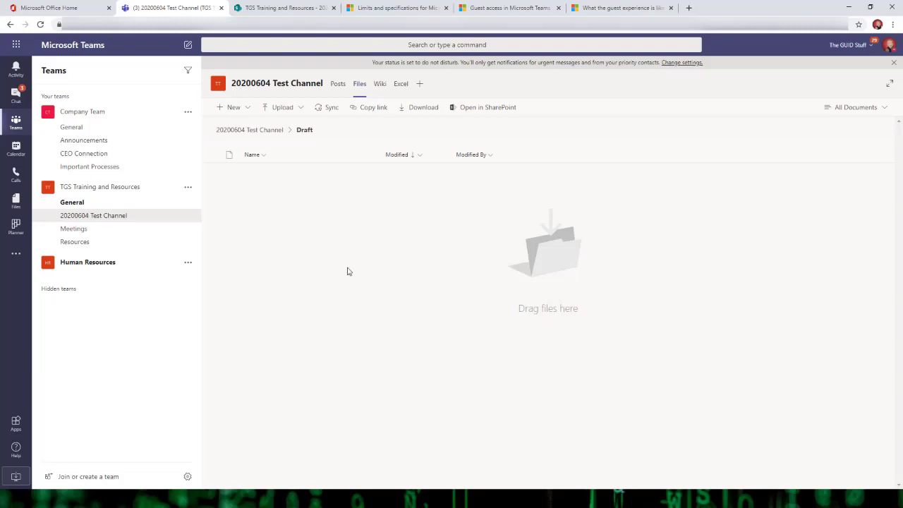
Step: Switch to the team's SharePoint site and check the channel's document folder for the Draft folder
left_click(296, 8)
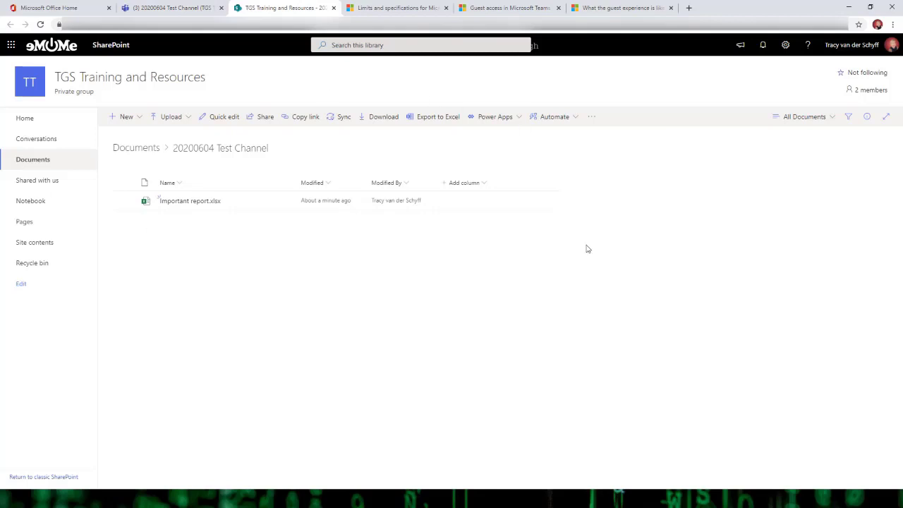
left_click(171, 8)
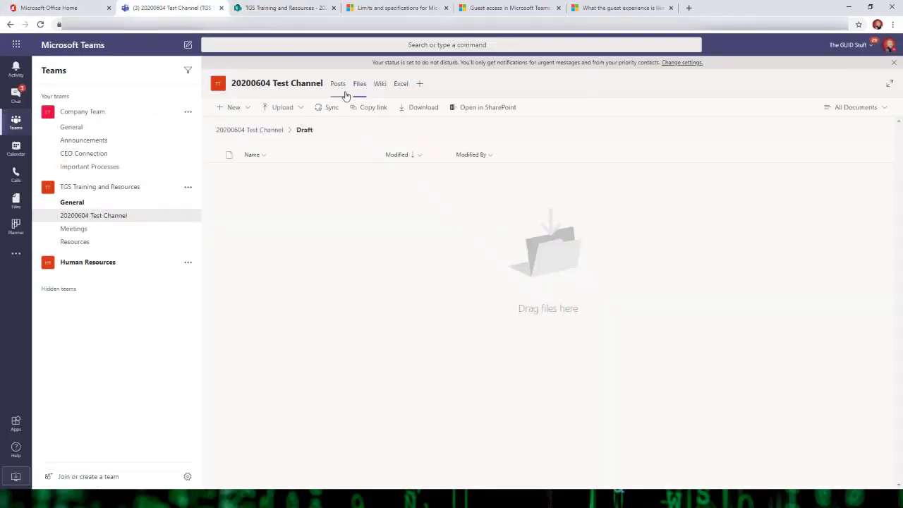
left_click(282, 8)
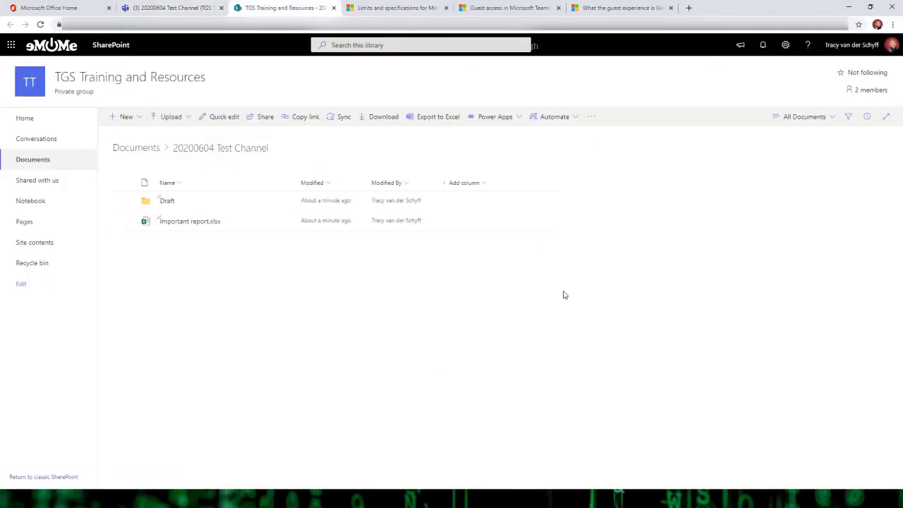
Step: Go through the SharePoint site's home page to the Documents library and open the 20200604 Test Channel folder
left_click(30, 122)
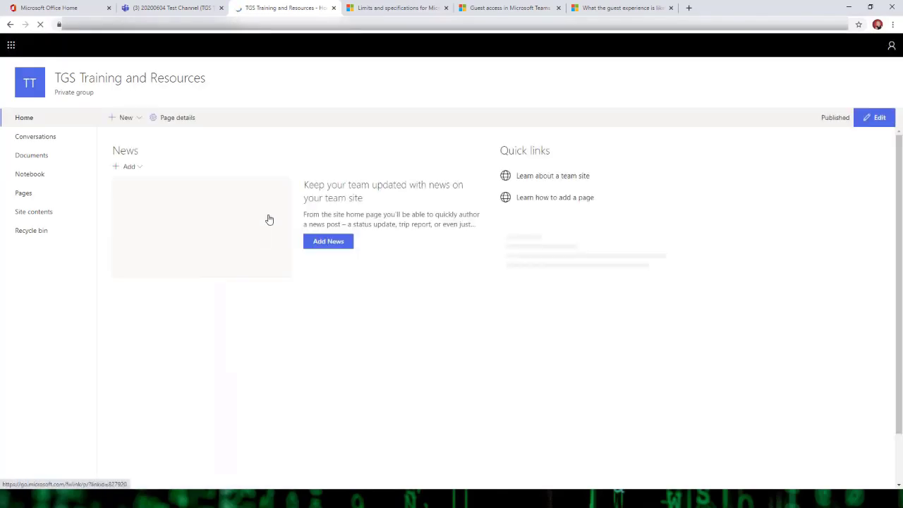
left_click(26, 156)
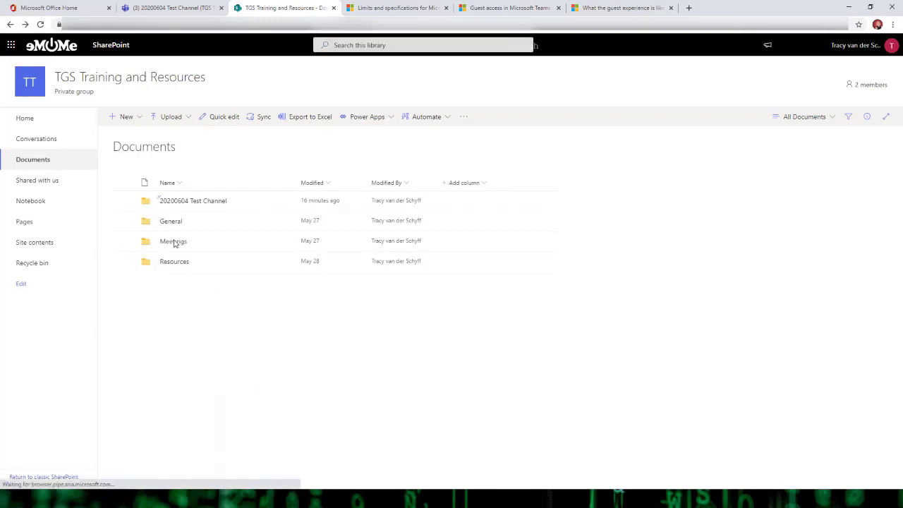
left_click(201, 203)
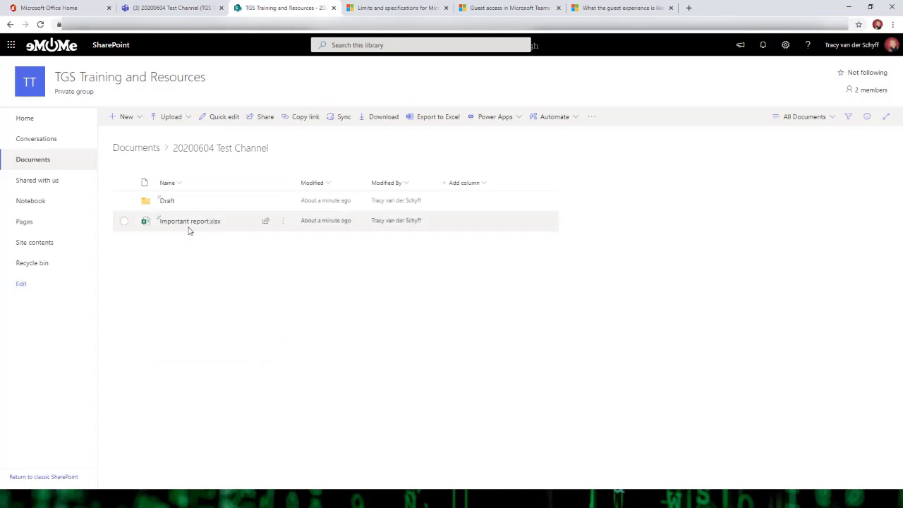
Step: View the version history of Important report.xlsx and the actions available for version 1.0, then close the history
left_click(283, 227)
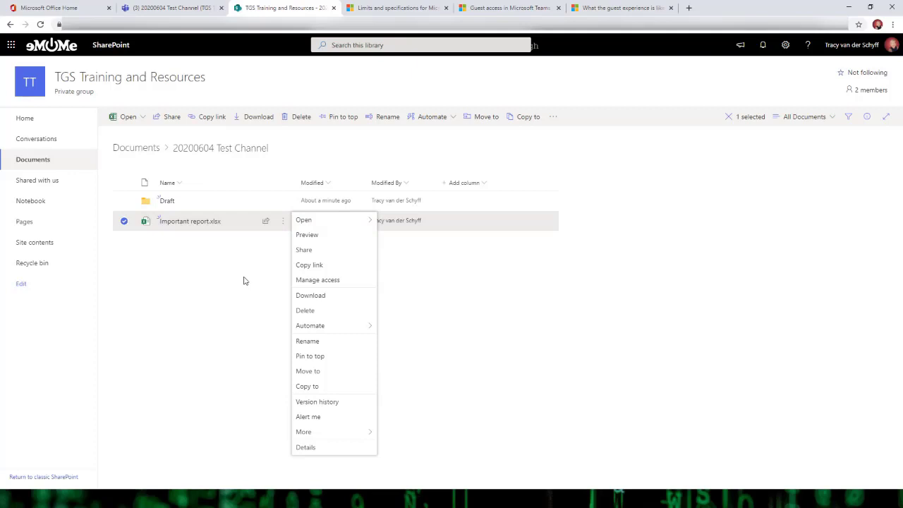
left_click(282, 227)
left_click(282, 227)
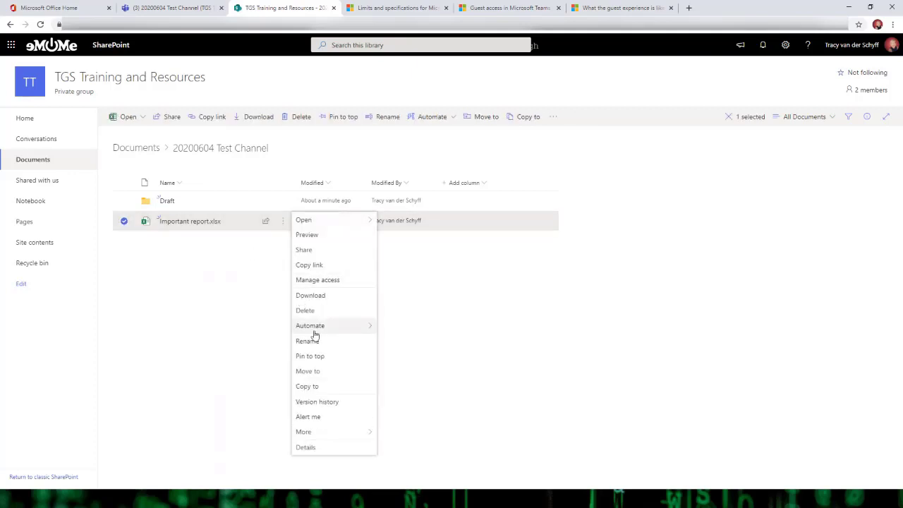
left_click(330, 403)
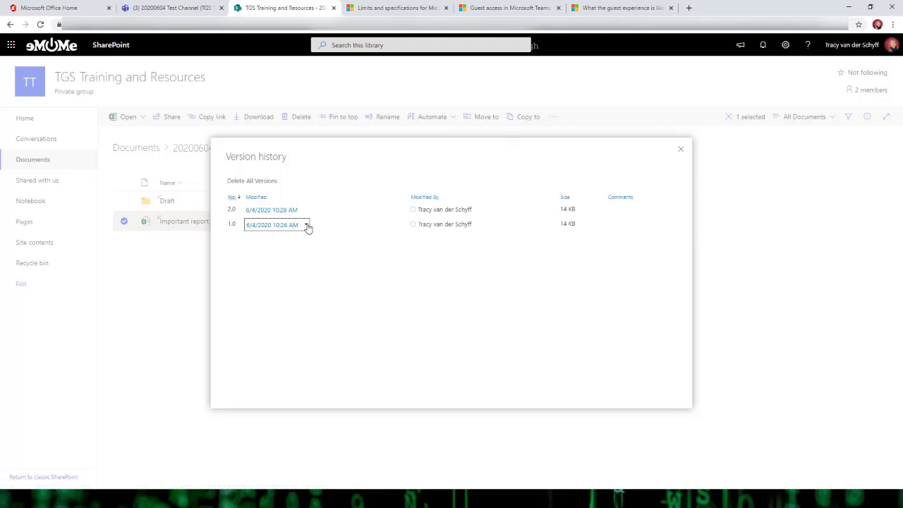
left_click(307, 226)
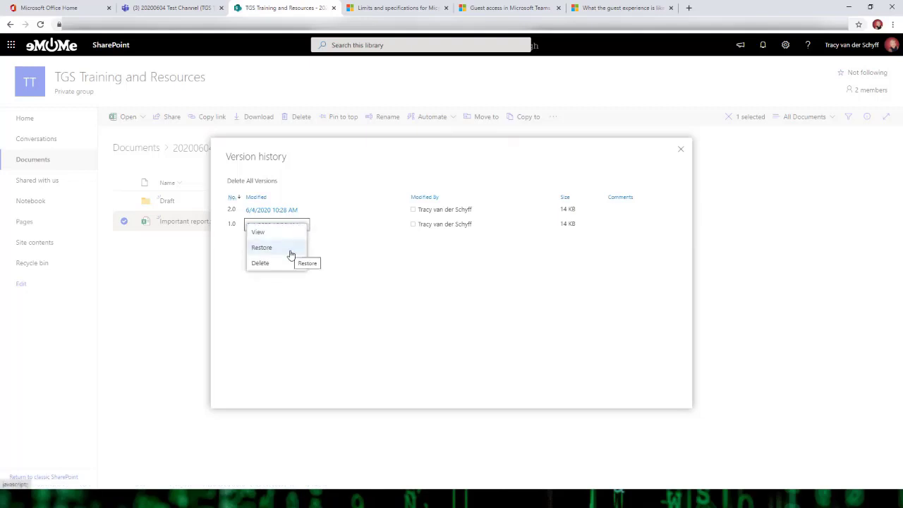
left_click(293, 329)
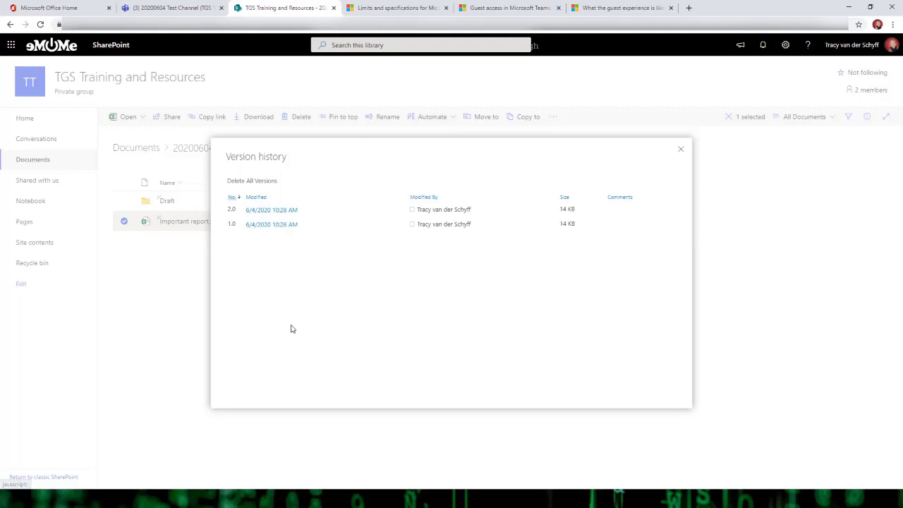
left_click(307, 225)
left_click(682, 151)
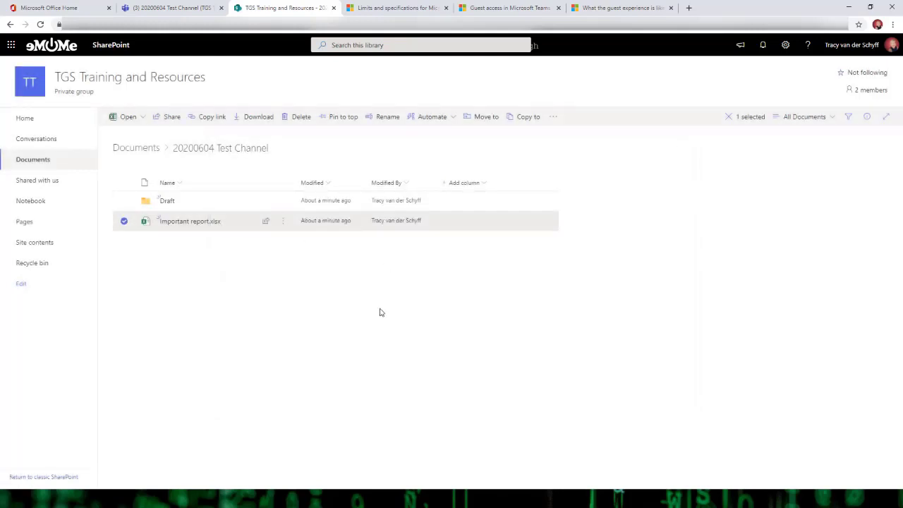
Step: Check the additional commands for the selected report, then return to the top-level Documents library and view its alert options
left_click(556, 116)
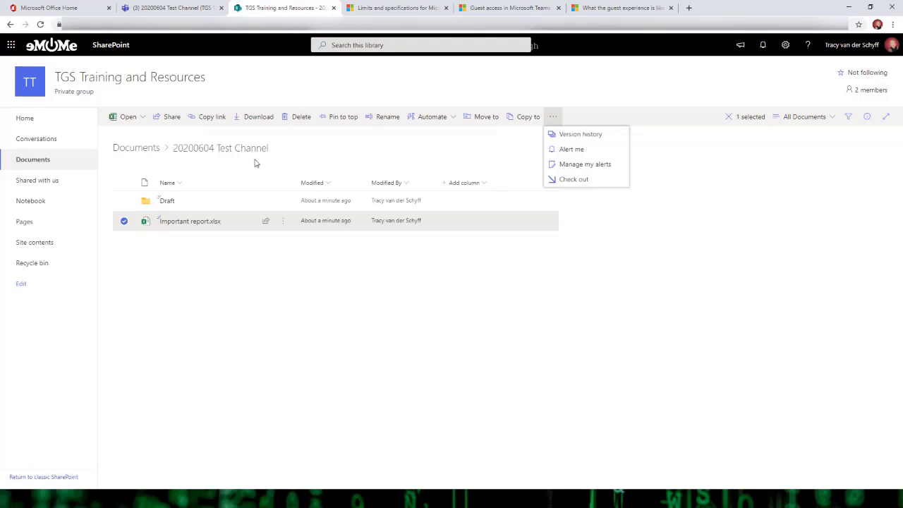
left_click(140, 149)
left_click(146, 151)
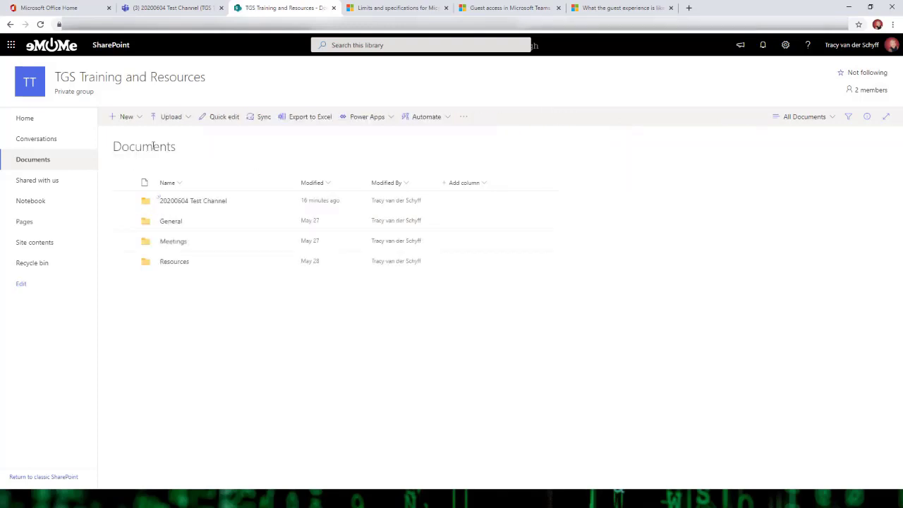
left_click(463, 117)
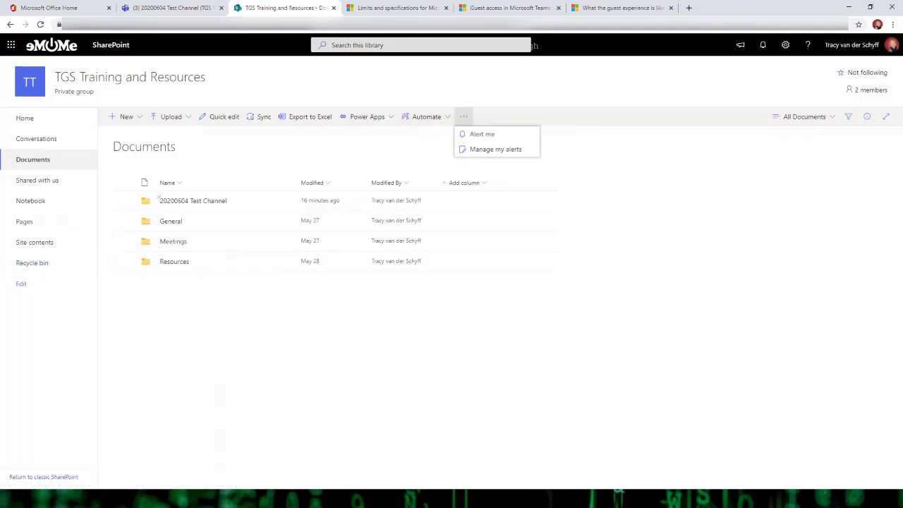
left_click(223, 339)
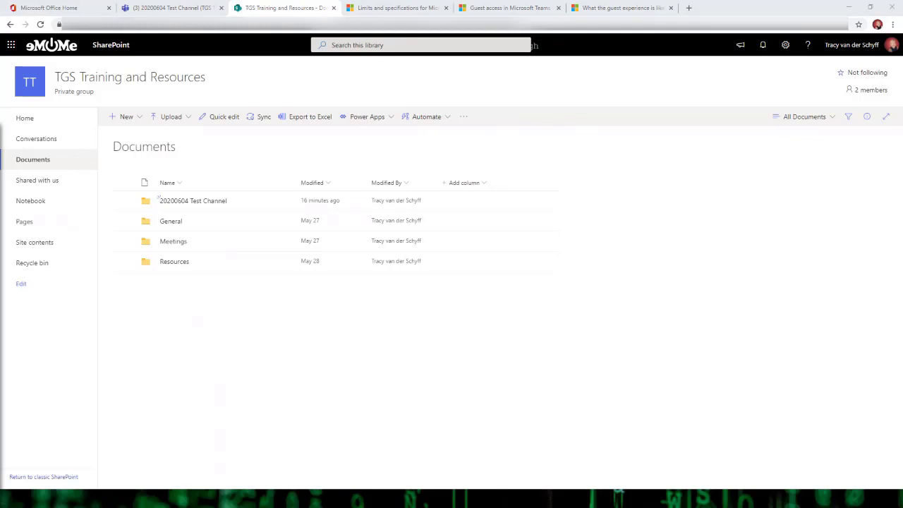
Step: Switch back to Microsoft Teams and browse the apps that can be added as channel tabs without adding one
left_click(147, 8)
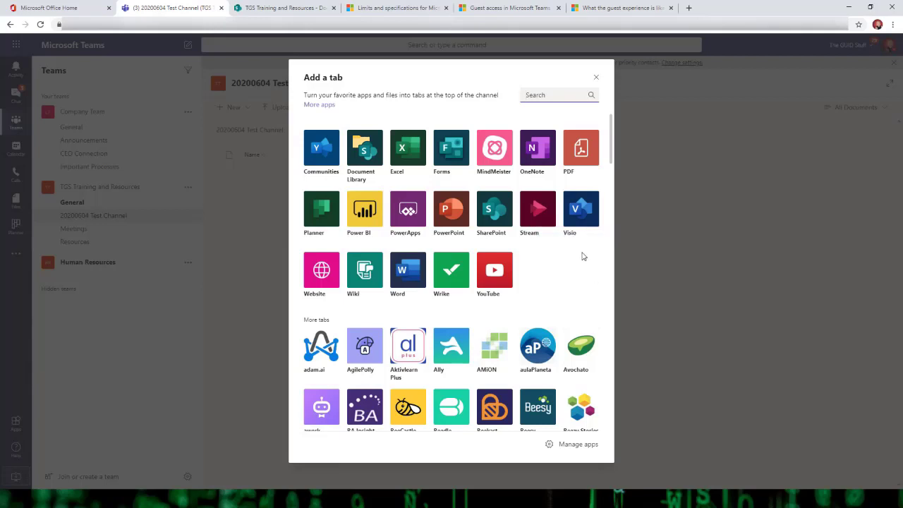
scroll(572, 265, "down", 1)
scroll(575, 263, "up", 1)
key("Escape")
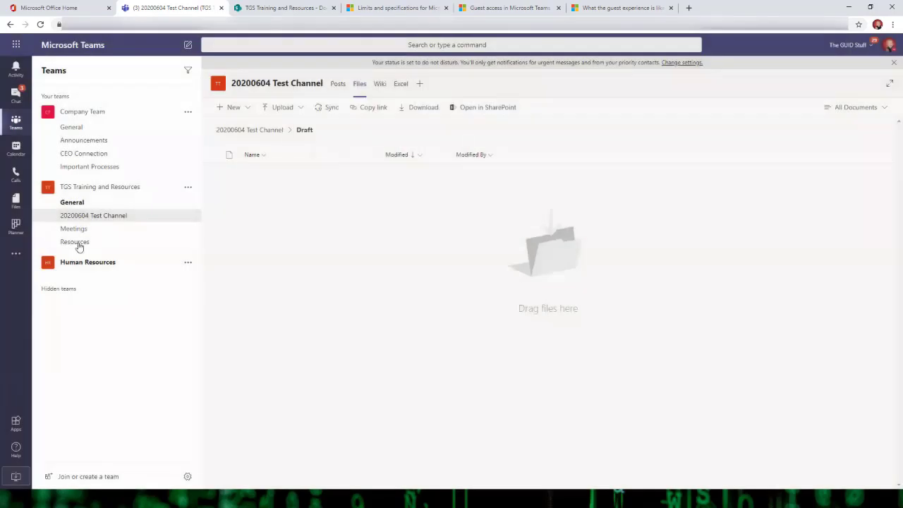
Step: Open the Demo tab in the Resources channel and view its website URL setting, leaving without changes
left_click(76, 242)
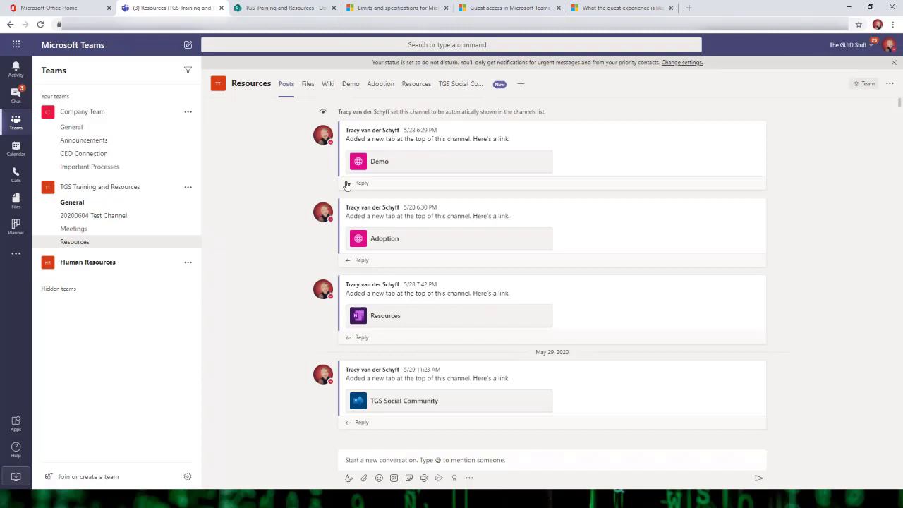
left_click(358, 88)
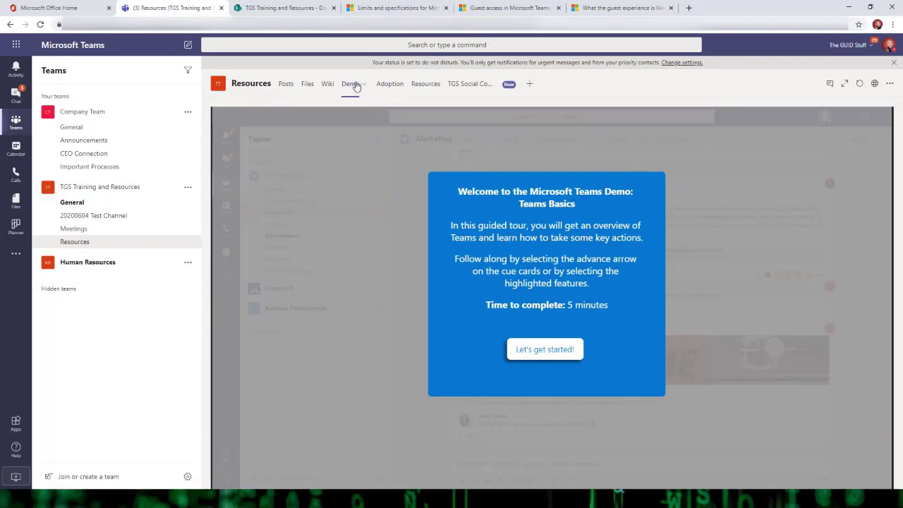
left_click(356, 86)
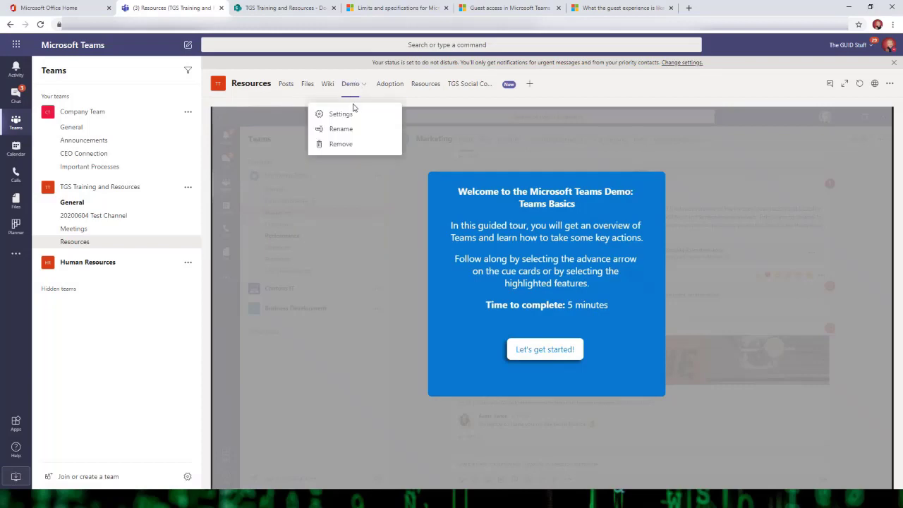
left_click(347, 115)
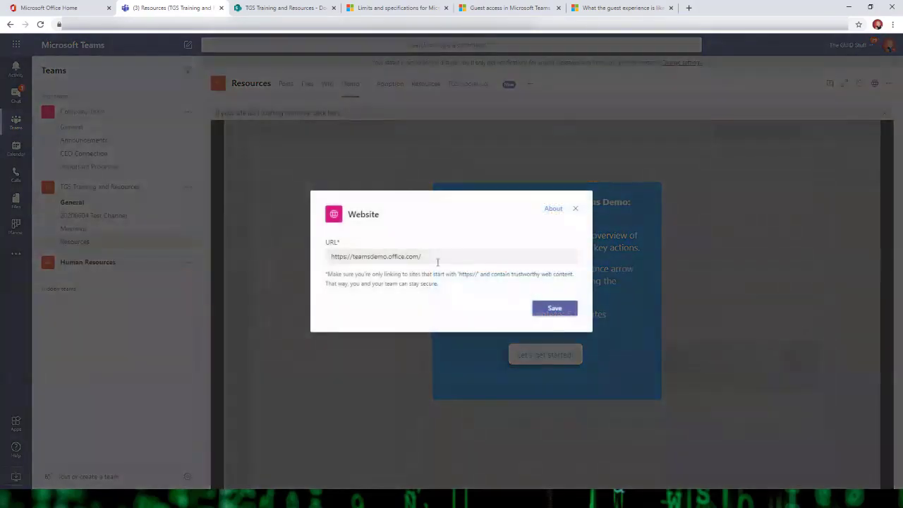
left_click_drag(437, 257, 287, 255)
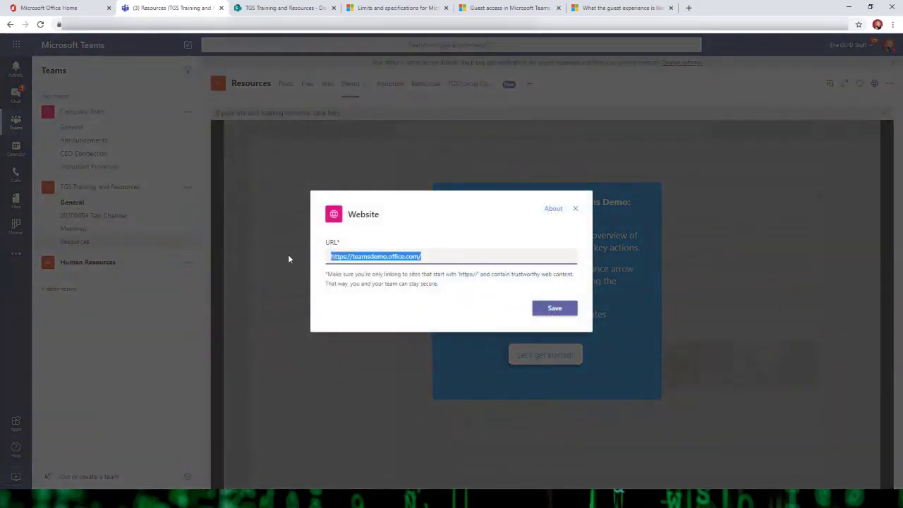
left_click(575, 208)
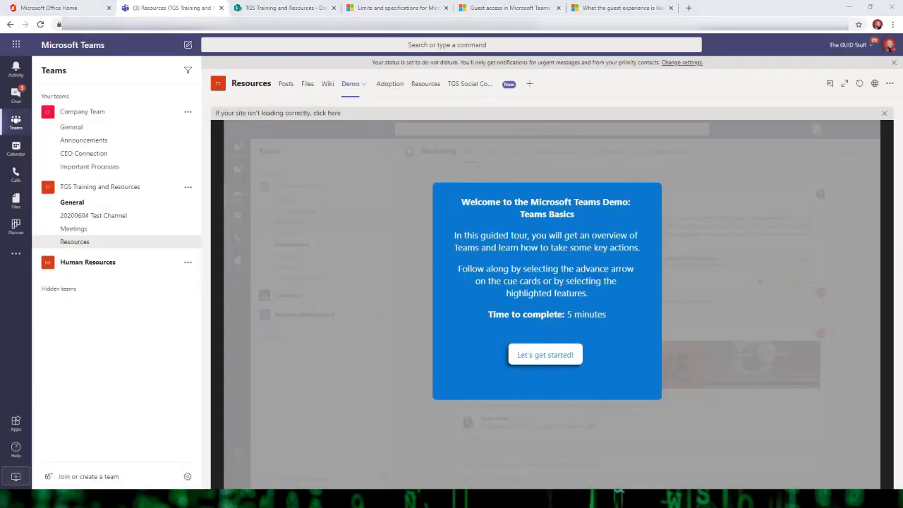
Step: Start the Teams Basics guided tour in the Demo tab and advance through its cue cards to the Northwind Traders member list
left_click(560, 355)
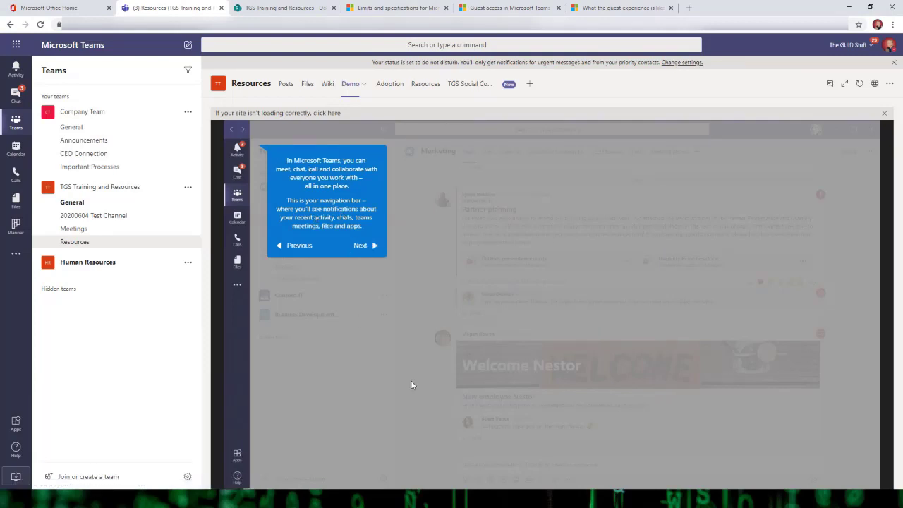
left_click(361, 246)
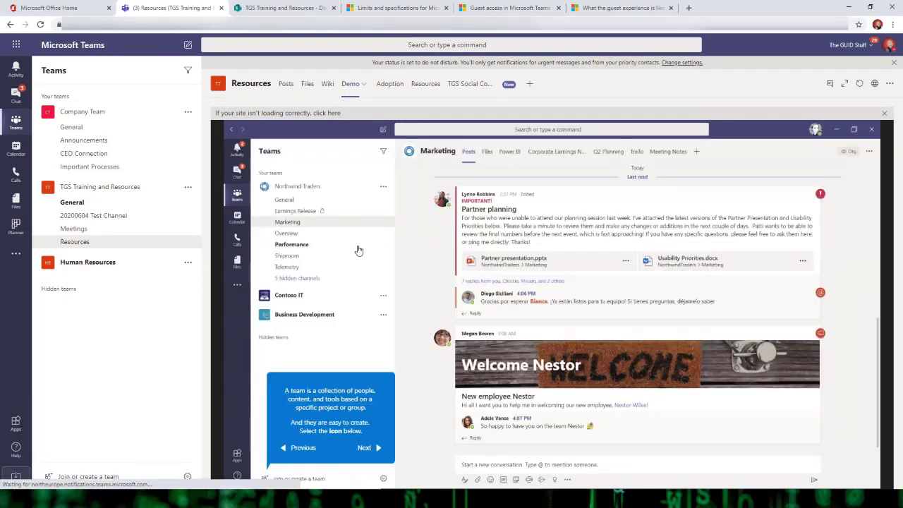
left_click(368, 448)
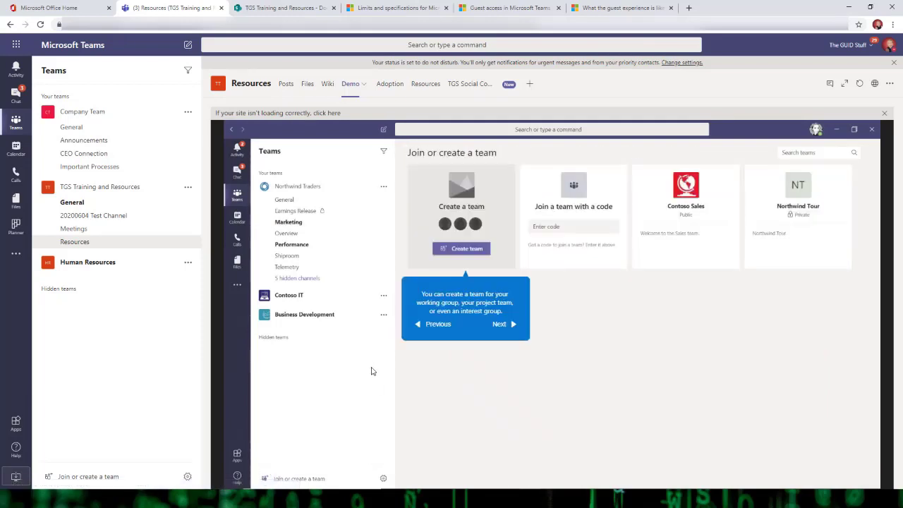
left_click(511, 323)
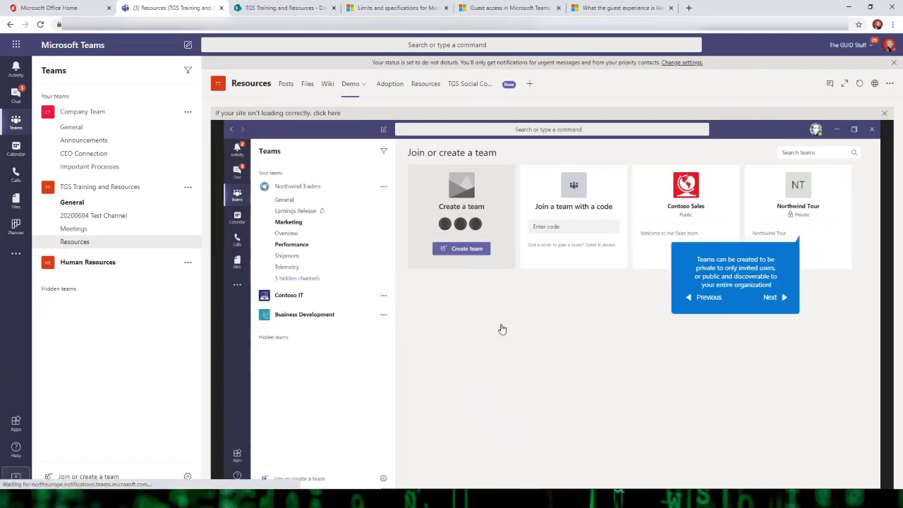
left_click(773, 297)
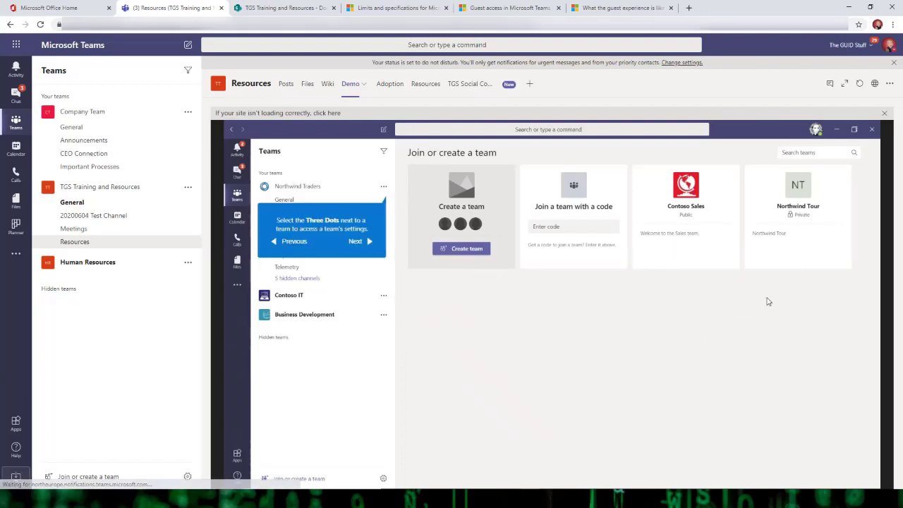
left_click(366, 249)
left_click(545, 244)
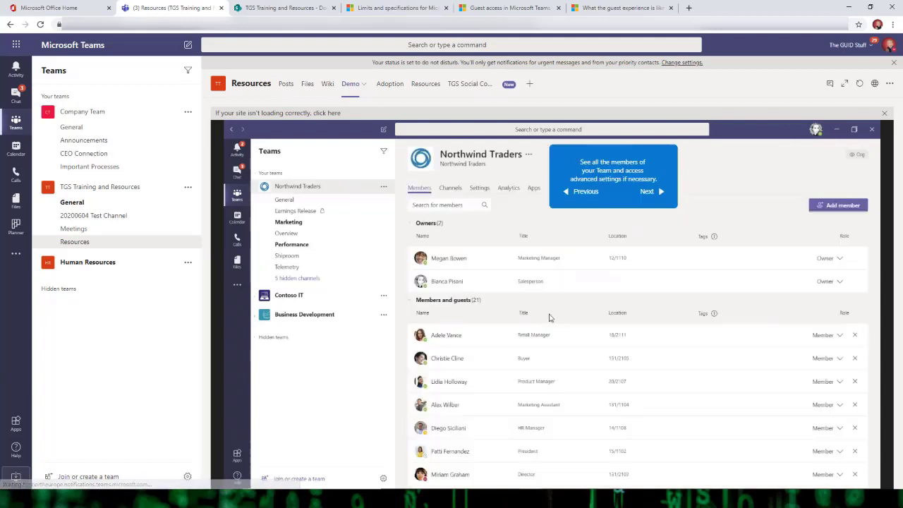
Step: Open the Adoption tab in the Resources channel and view its website URL setting, leaving without changes
left_click(392, 86)
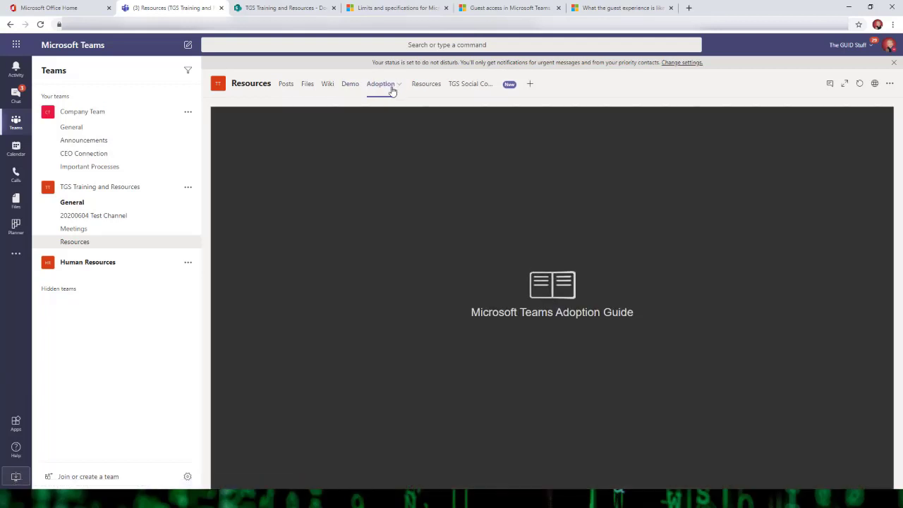
left_click(392, 90)
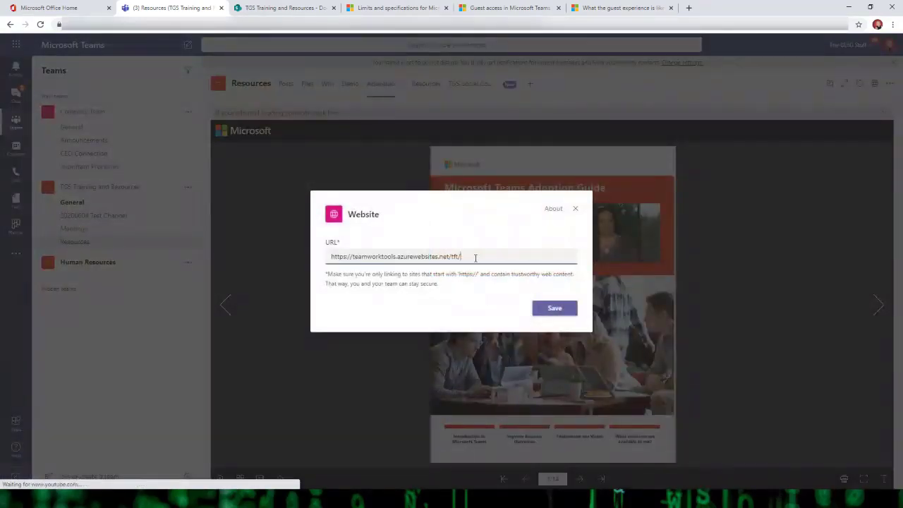
left_click(577, 210)
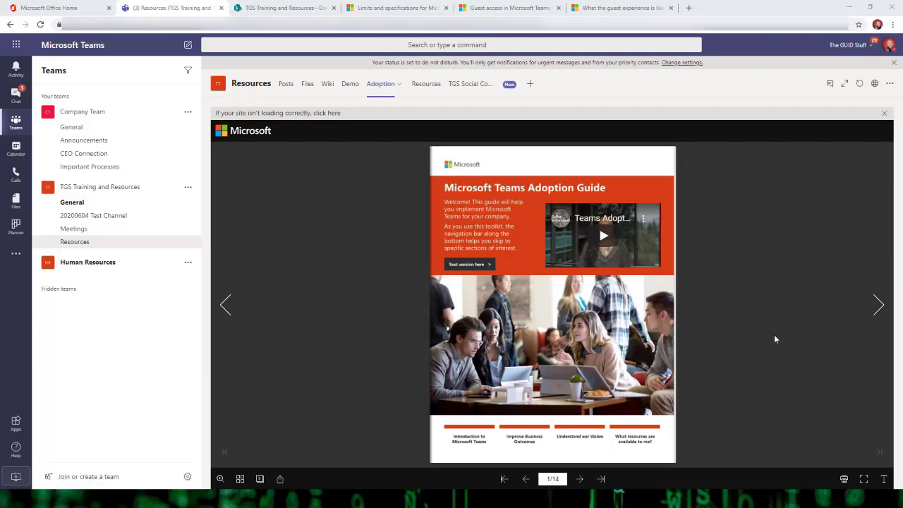
Step: Page forward through the Microsoft Teams Adoption Guide to pages 4-5
left_click(876, 303)
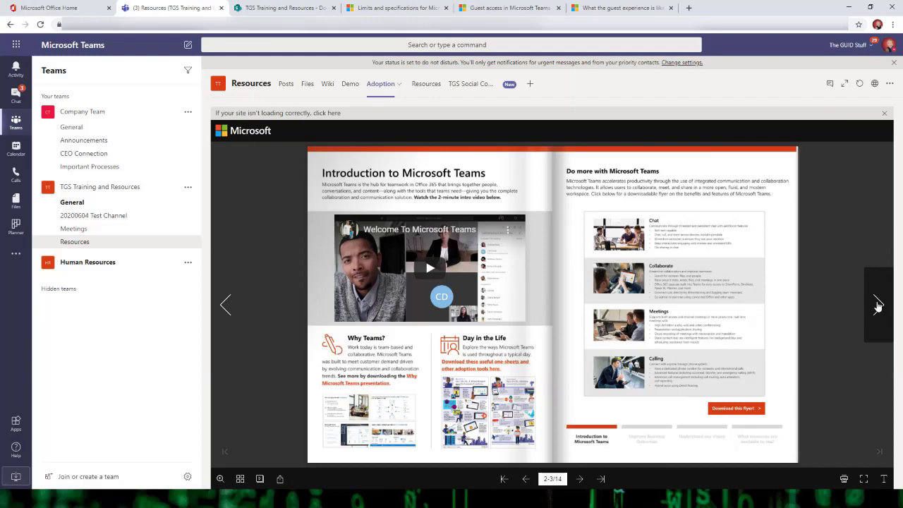
left_click(878, 305)
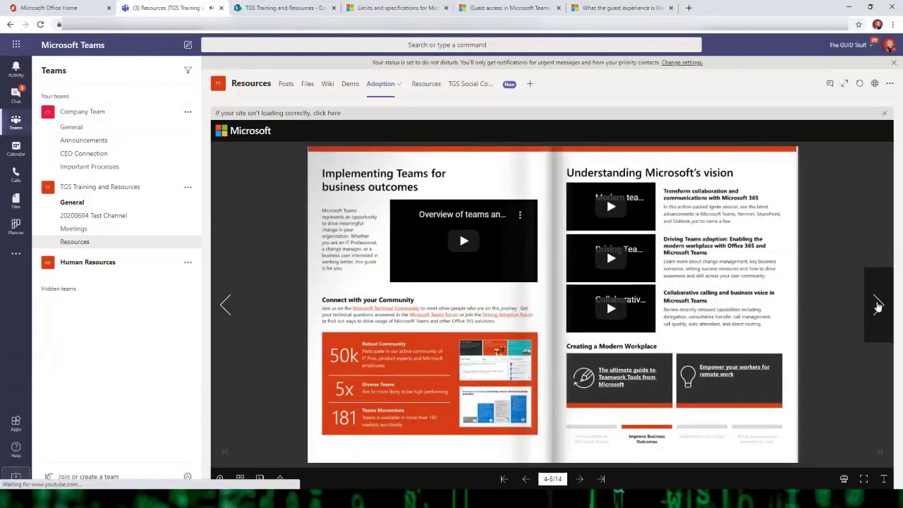